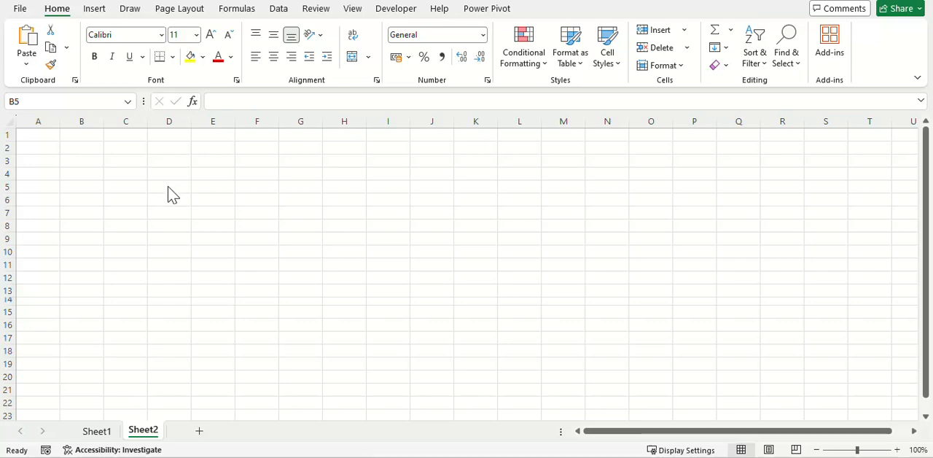
Step: Select several blank cells across the sheet and check each one's column-and-row address in the Name Box
left_click(168, 186)
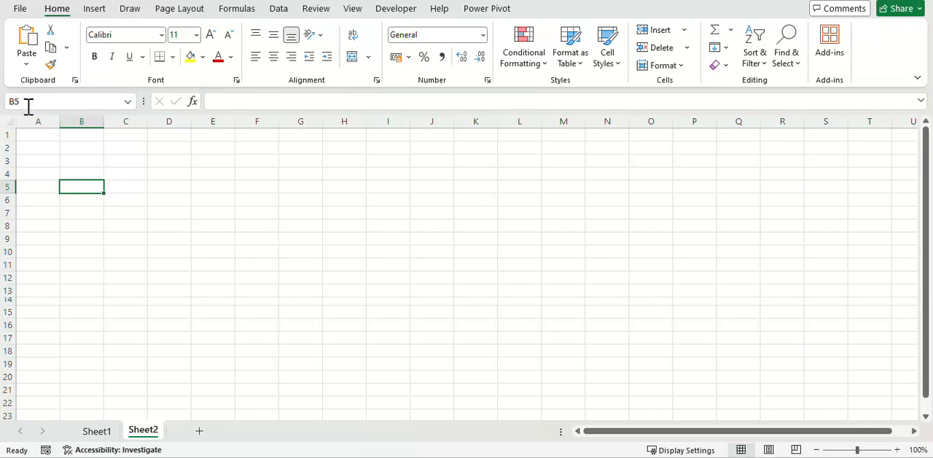
left_click(210, 202)
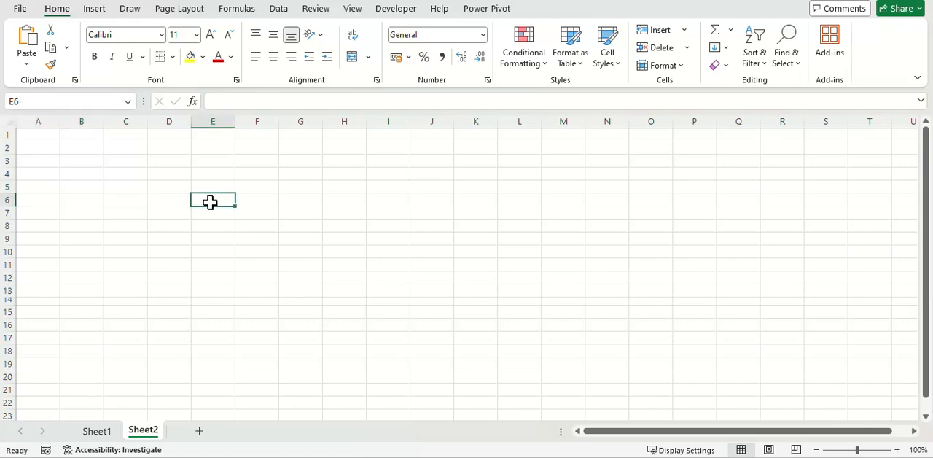
left_click(128, 250)
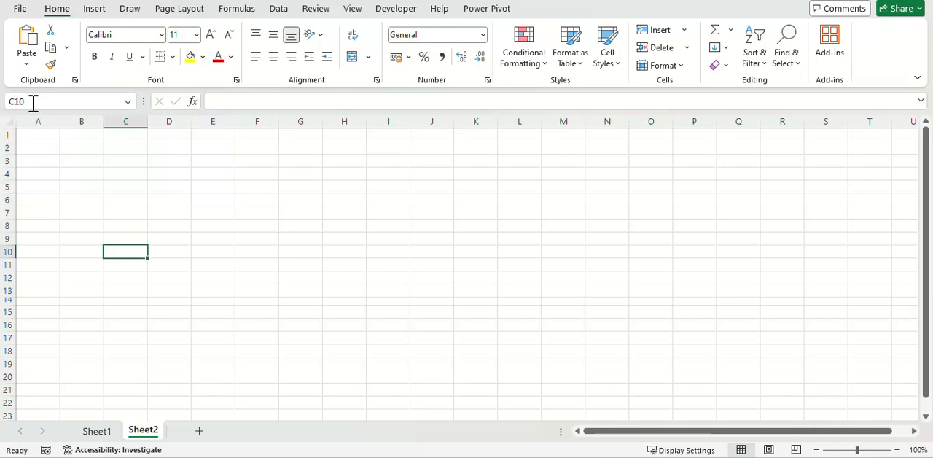
left_click(214, 209)
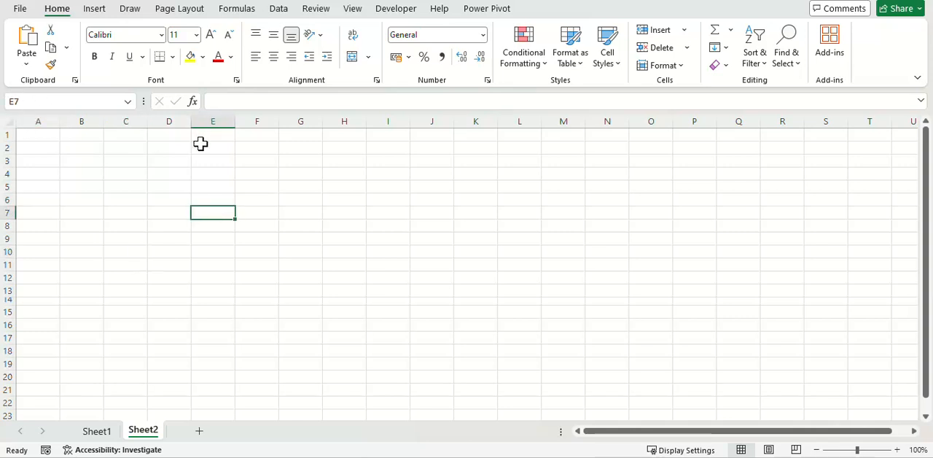
left_click(140, 161)
left_click(324, 191)
left_click(264, 225)
left_click(126, 212)
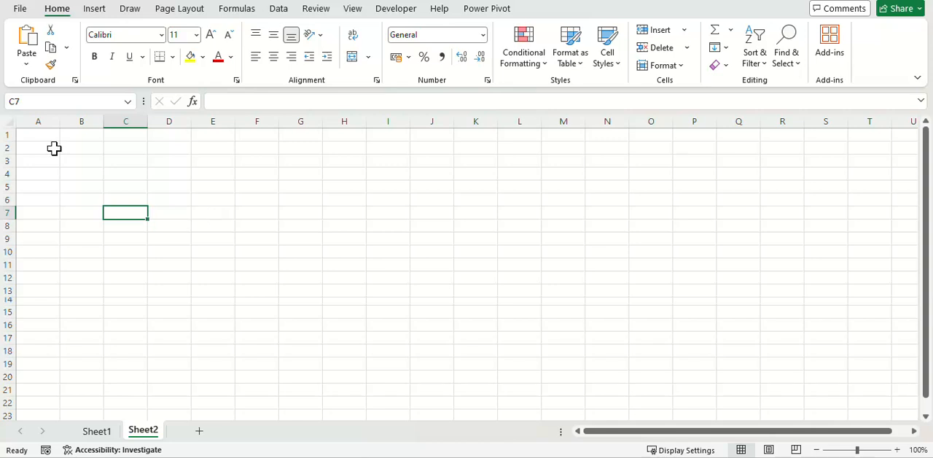
Step: Enter 10 in cell A1
left_click(33, 136)
type("10")
key("Return")
Step: Reference A1 from cell D4, cycle through the absolute and mixed reference types, and commit the formula as =A1
left_click(163, 177)
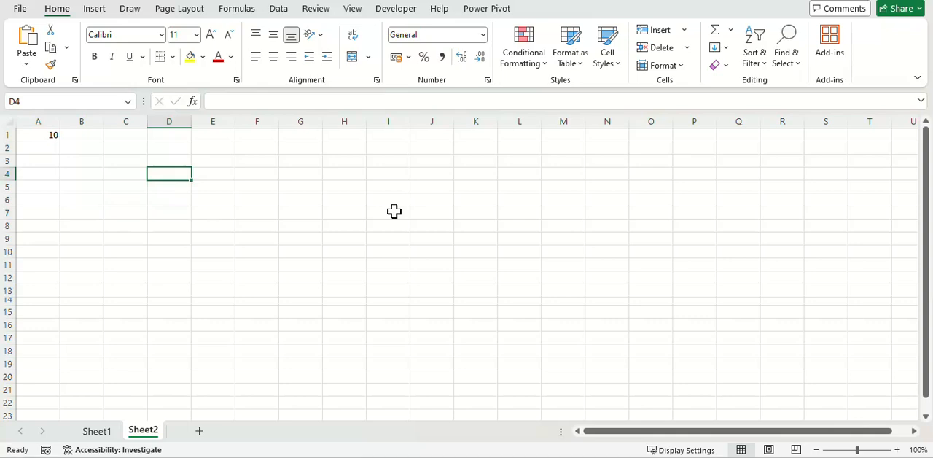
type("=")
left_click(35, 135)
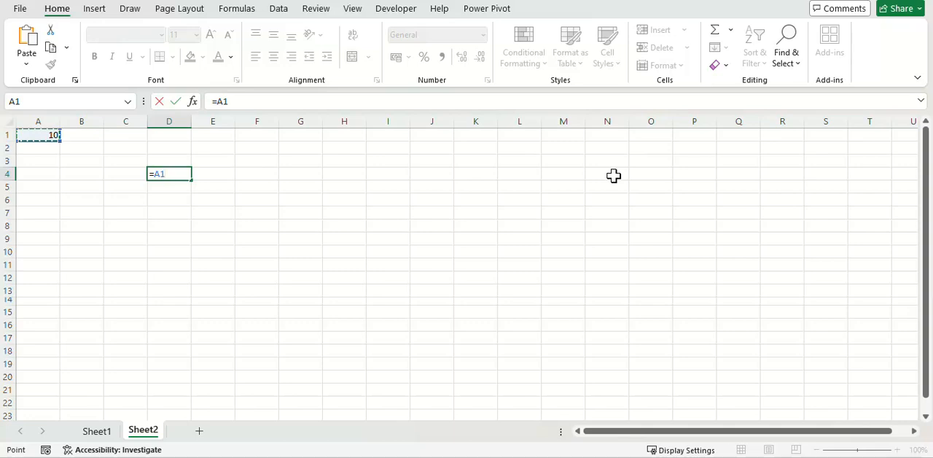
key("F4")
key("F4")
key("F4")
key("F4")
key("F4")
key("F4")
key("F4")
key("F4")
key("F4")
key("F4")
key("F4")
key("Return")
Step: Enter the fully absolute reference =$A$1 in cell E4
key("Up")
key("Right")
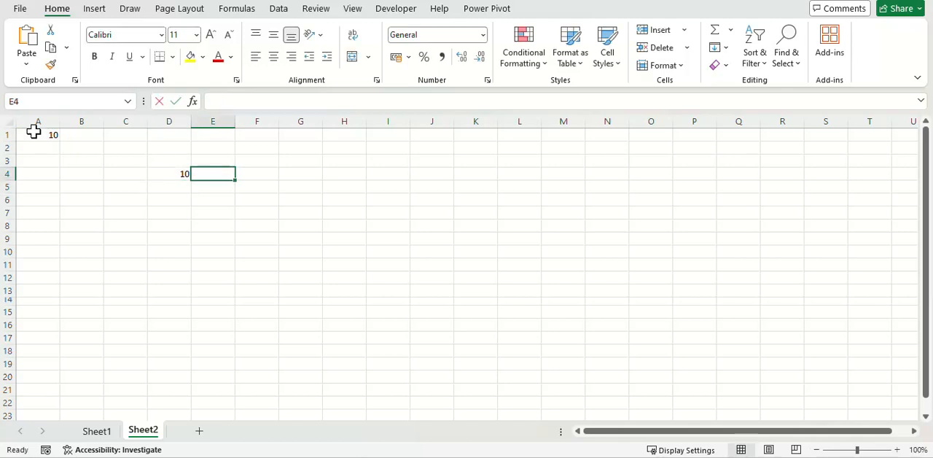
type("=")
left_click(34, 133)
key("F4")
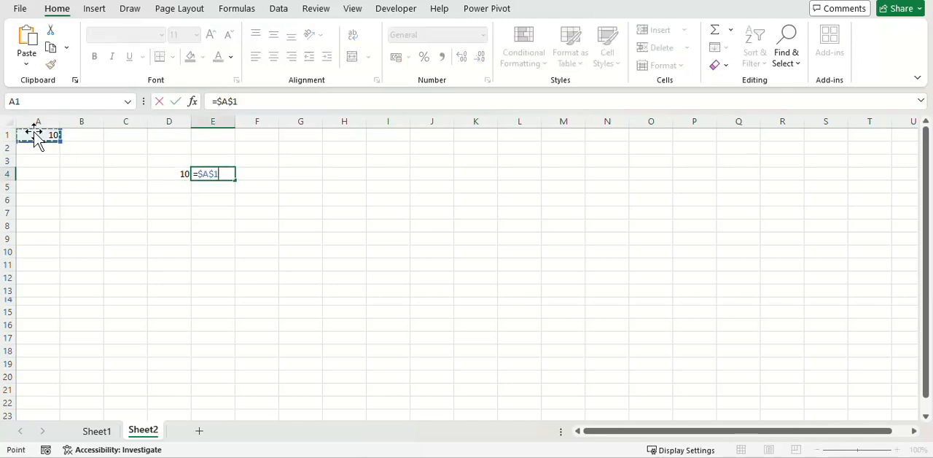
key("Tab")
Step: Enter the row-locked mixed reference =A$1 in cell F4
type("=")
key("Up")
left_click(34, 133)
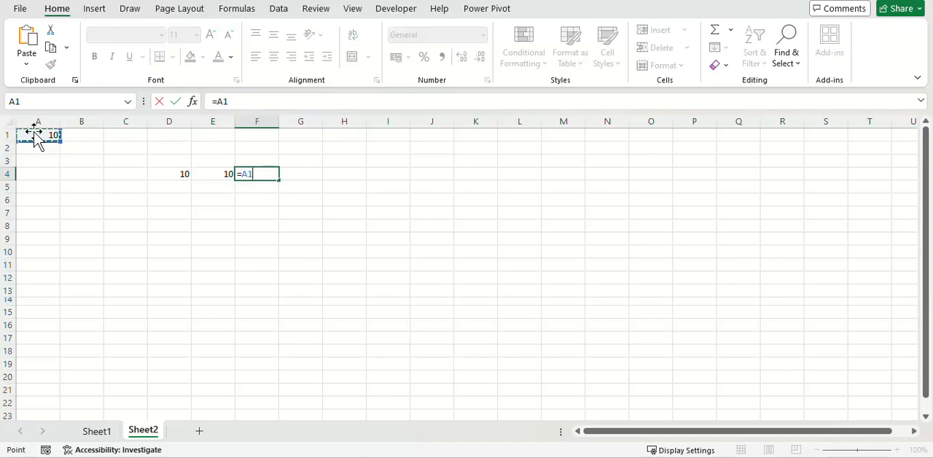
key("F4")
key("F4")
key("Return")
Step: Enter a formula in cell G4 that references cell A1
key("Up")
key("ctrl+c")
key("Escape")
key("Right")
type("=")
left_click(33, 132)
key("Return")
Step: Fill the range B1:J1 with the value 11 in one entry
key("Up")
key("Left")
key("Left")
key("Left")
key("Right")
left_click_drag(212, 148, 388, 148)
left_click(81, 137)
left_click_drag(81, 137, 449, 139)
type("11")
key("ctrl+Return")
Step: Fill the range A2:J2 with the value 12 in one entry
left_click_drag(46, 146, 426, 157)
left_click(427, 150)
key("ctrl+shift+Left")
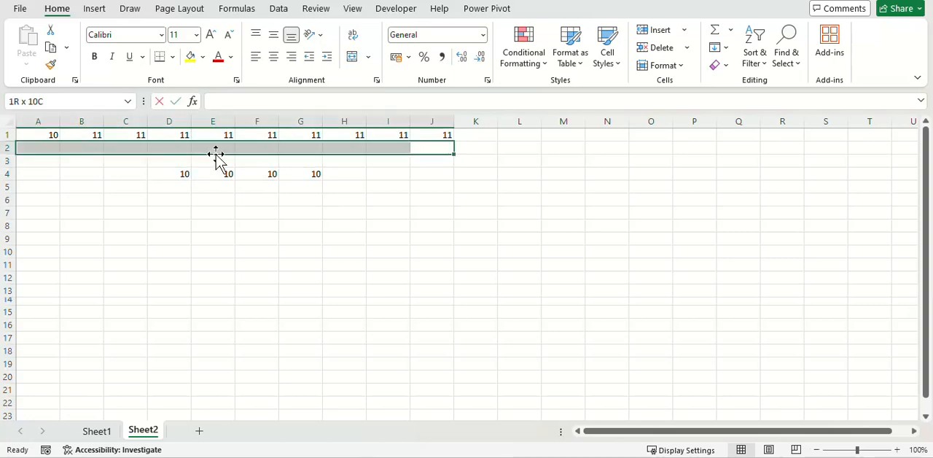
type("12")
key("ctrl+Return")
Step: Copy the relative formula from D4 down into D5 and inspect the reference in the copy
key("Down")
key("Down")
left_click(181, 172)
key("ctrl+c")
key("Down")
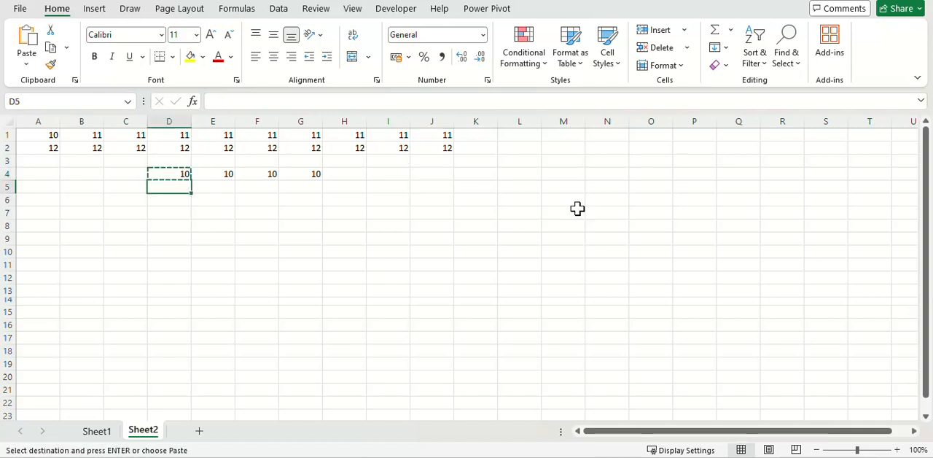
key("ctrl+v")
key("F2")
key("Escape")
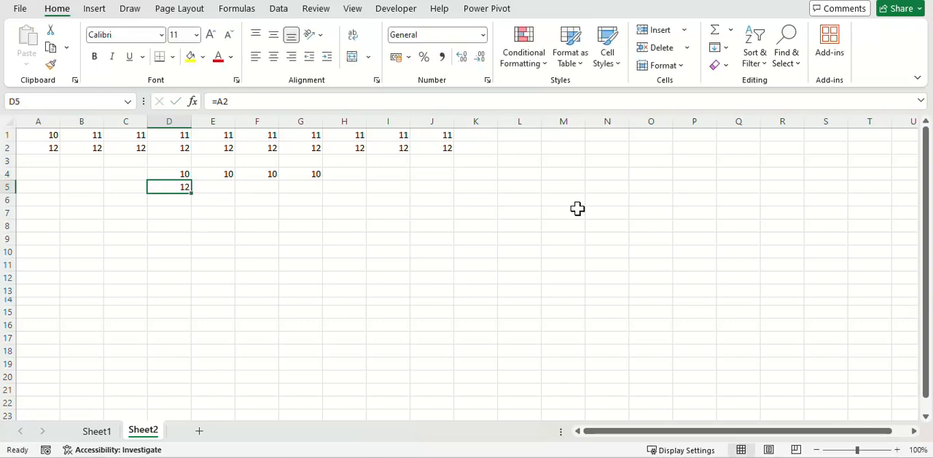
Step: Copy the formula from D5 across into E5 and inspect the reference in the copy
key("ctrl+c")
key("Right")
key("ctrl+v")
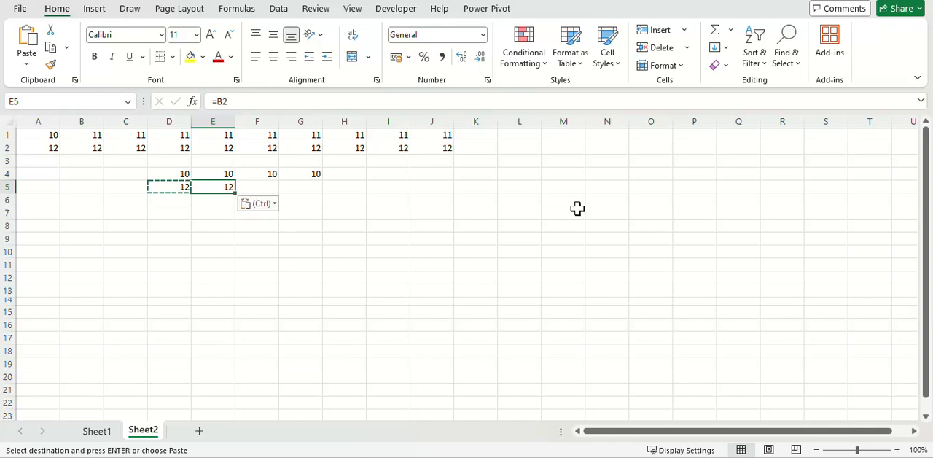
key("F2")
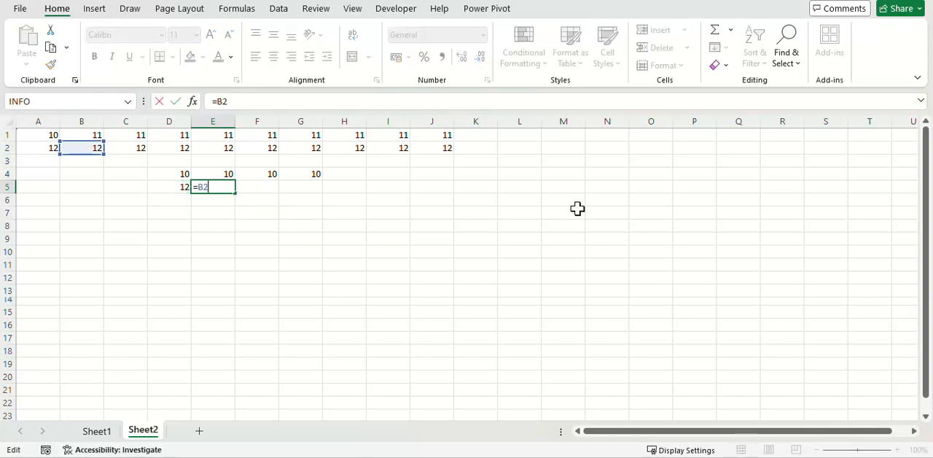
key("Escape")
Step: Copy the formula from E5 down into E6 and inspect the reference in the copy
key("ctrl+c")
key("Down")
key("ctrl+v")
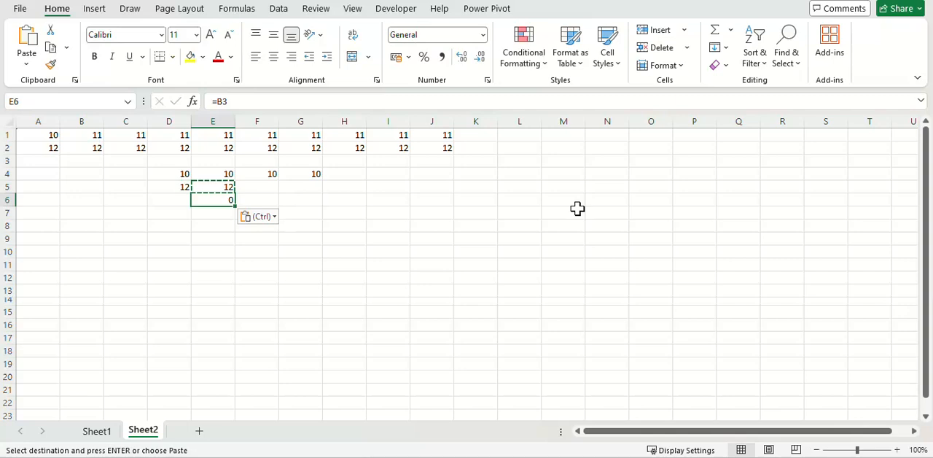
key("F2")
key("Escape")
key("F2")
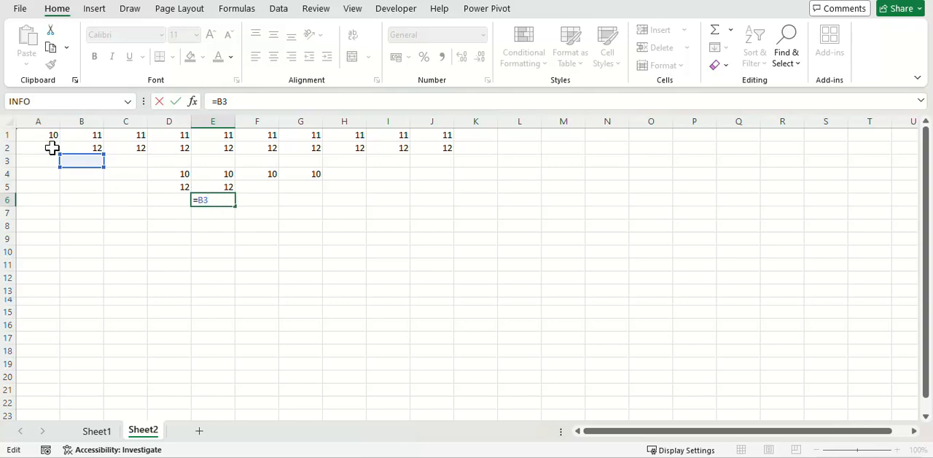
key("ctrl+Return")
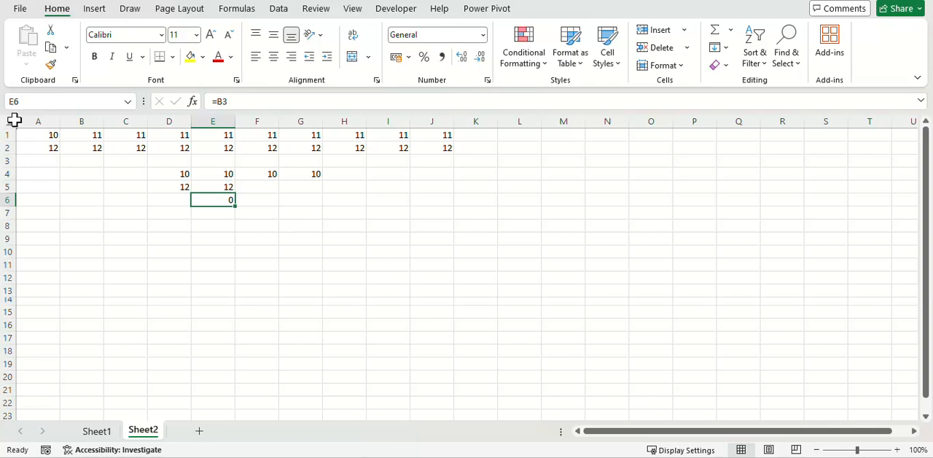
Step: Check the reference in D5 and clear the copied formulas from D5:E6
key("Up")
key("Left")
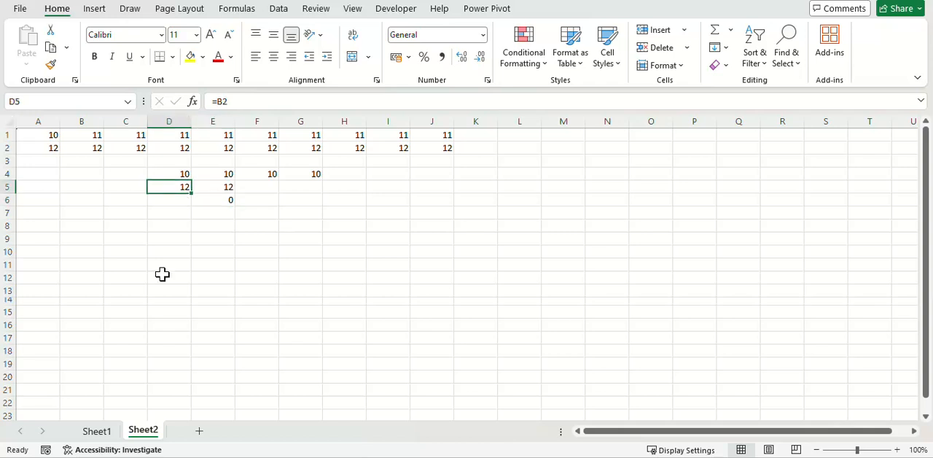
key("F2")
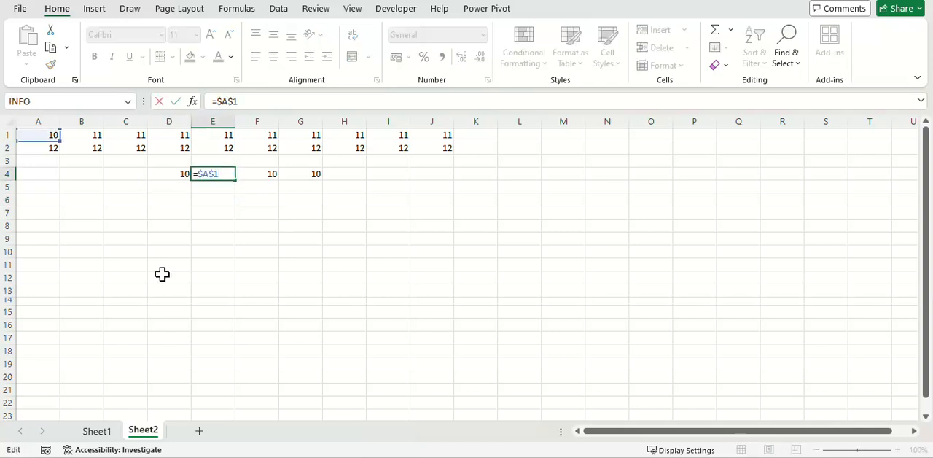
key("Escape")
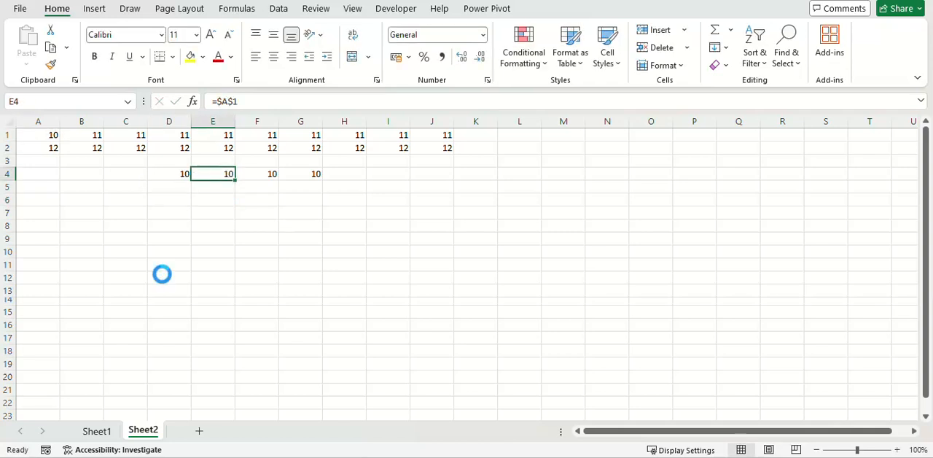
Step: Copy the absolute formula from E4 into cell E10
key("ctrl+c")
left_click(215, 253)
key("ctrl+v")
left_click(368, 233)
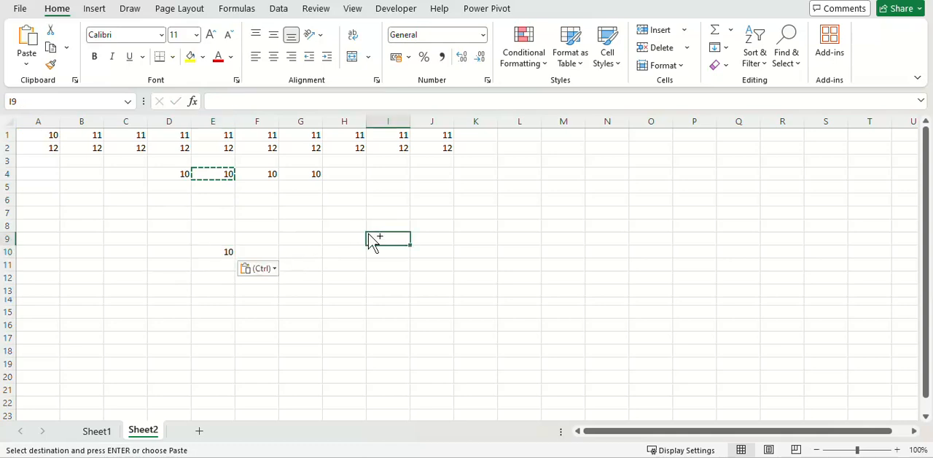
key("Escape")
Step: Copy the absolute formula from E10 into the scattered cells H8, G14 and J19
left_click(223, 254)
key("ctrl+c")
left_click(353, 226)
key("ctrl+v")
left_click(314, 300)
key("ctrl+v")
left_click(421, 364)
key("ctrl+v")
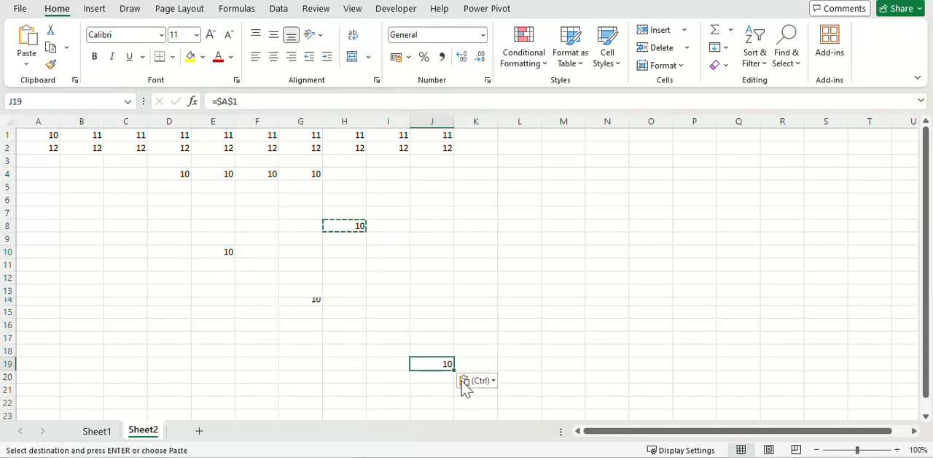
Step: Inspect the reference in J19 and clear the contents of E6:K22
key("F2")
left_click_drag(213, 199, 468, 396)
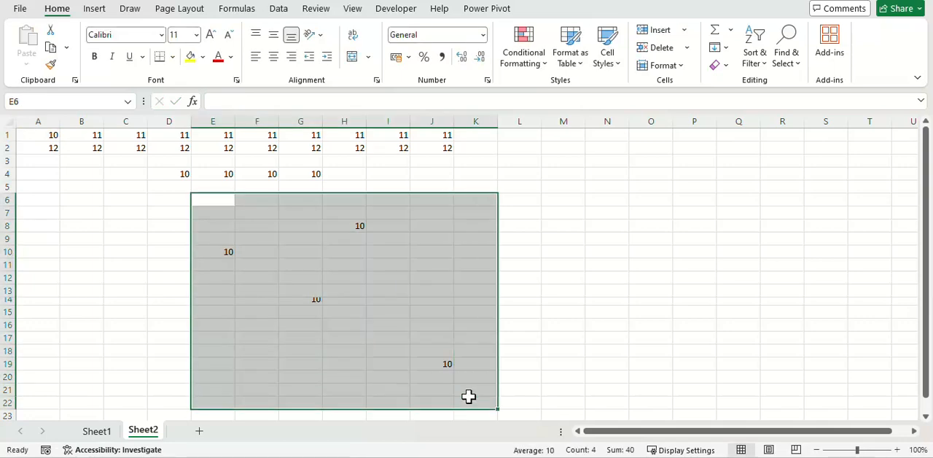
key("Delete")
Step: Copy the mixed-reference formula from F4 into cells B11, C11 and D11
left_click(258, 174)
key("ctrl+c")
left_click(89, 262)
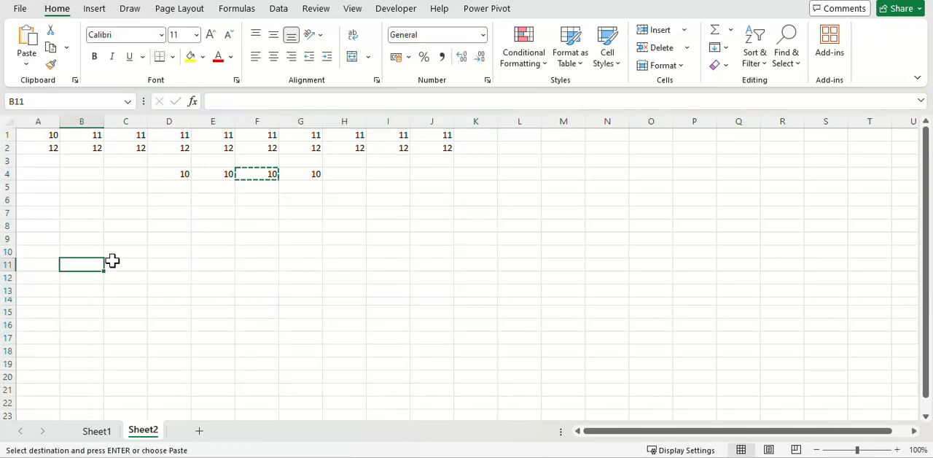
key("ctrl+v")
left_click(125, 264)
key("ctrl+v")
left_click(169, 264)
key("ctrl+v")
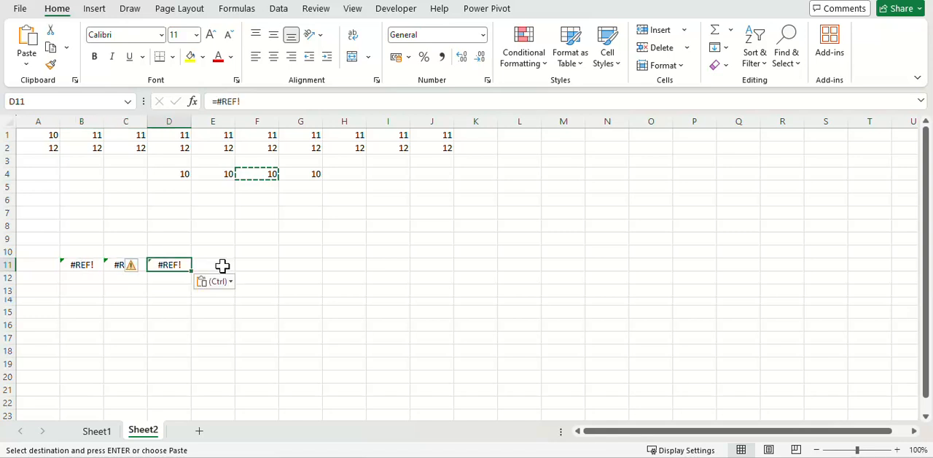
key("Escape")
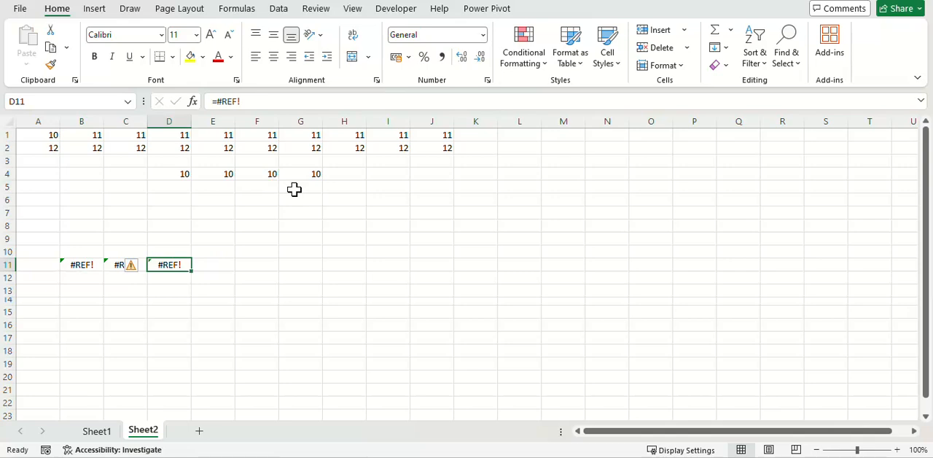
Step: Review the formulas in D4, B11 and F4, and copy the relative formula from D4 into C4
left_click(150, 179)
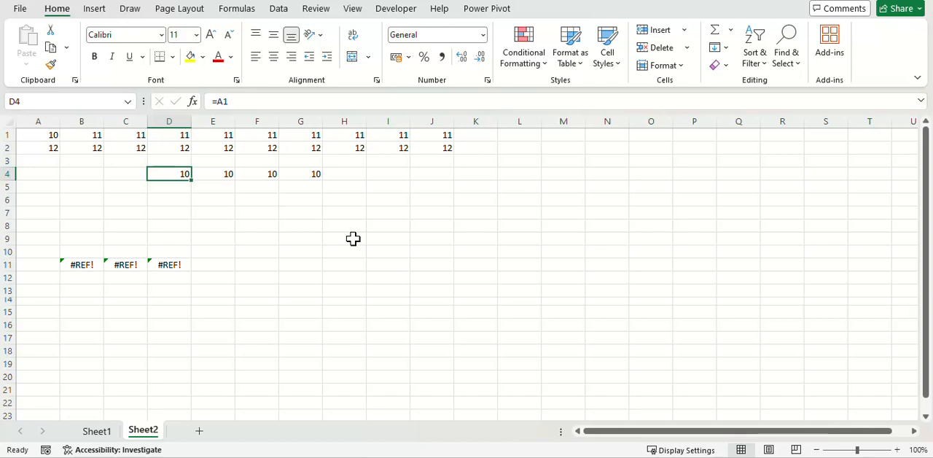
left_click(92, 266)
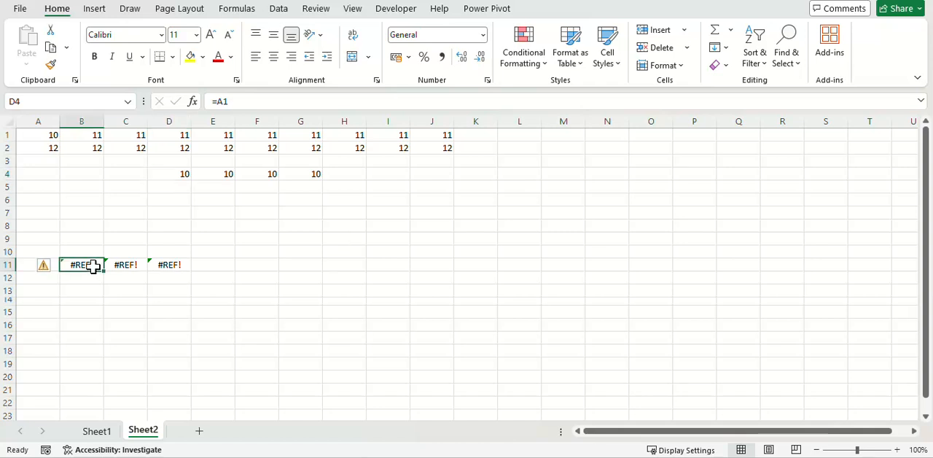
left_click(257, 174)
left_click(184, 173)
key("ctrl+c")
key("Left")
key("ctrl+v")
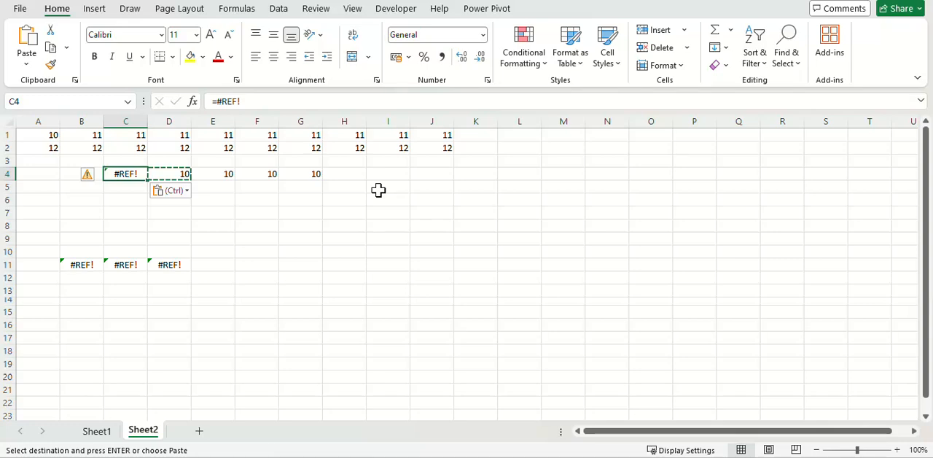
Step: Inspect the cell that D4's formula refers to, and copy that relative formula diagonally into E5
key("Right")
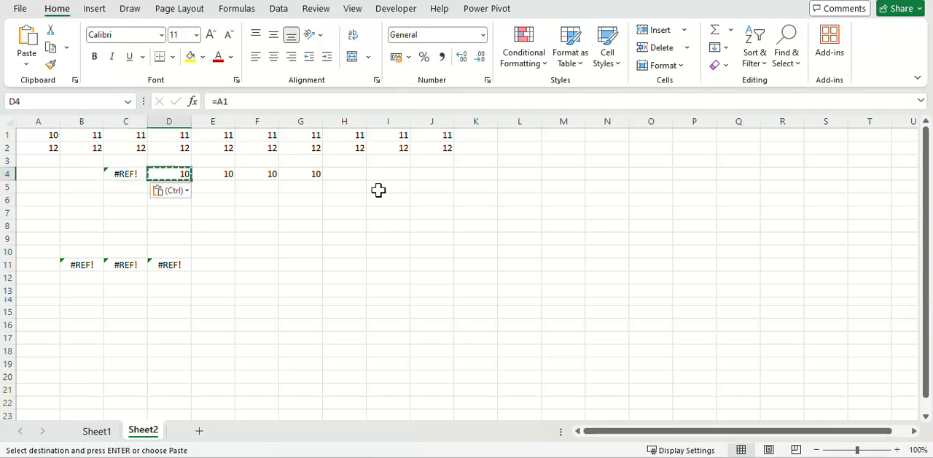
key("F2")
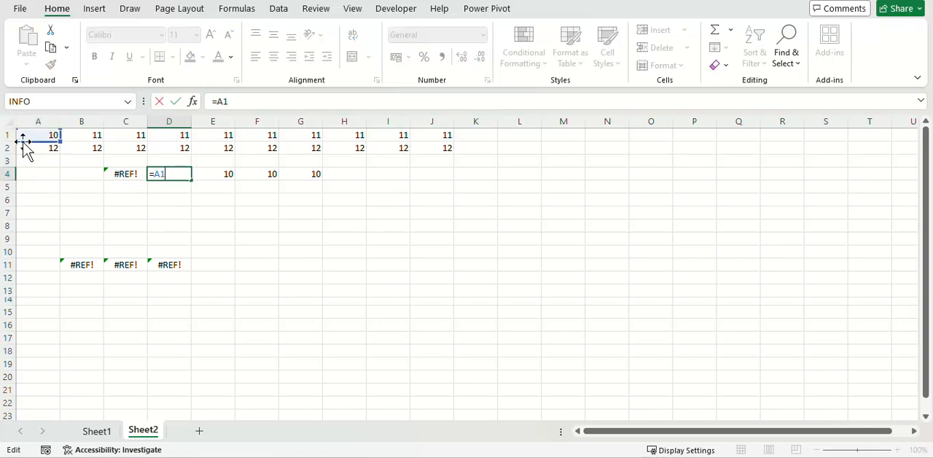
left_click(184, 177)
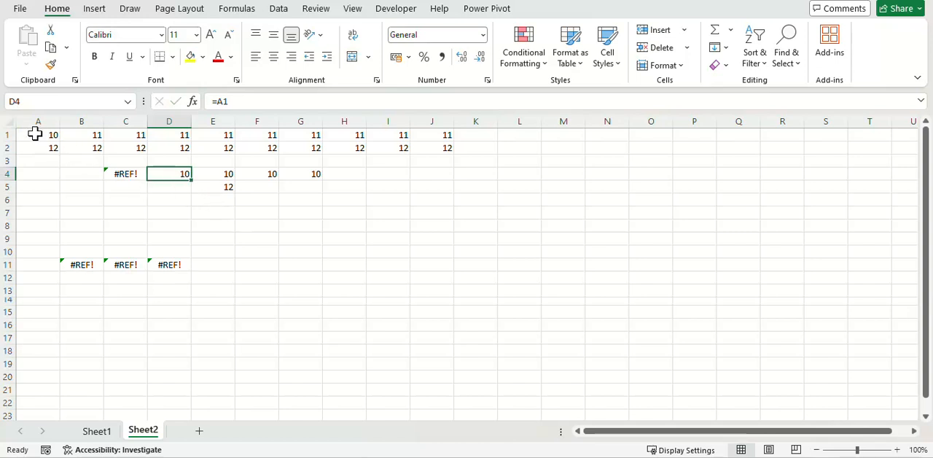
double_click(172, 174)
key("Escape")
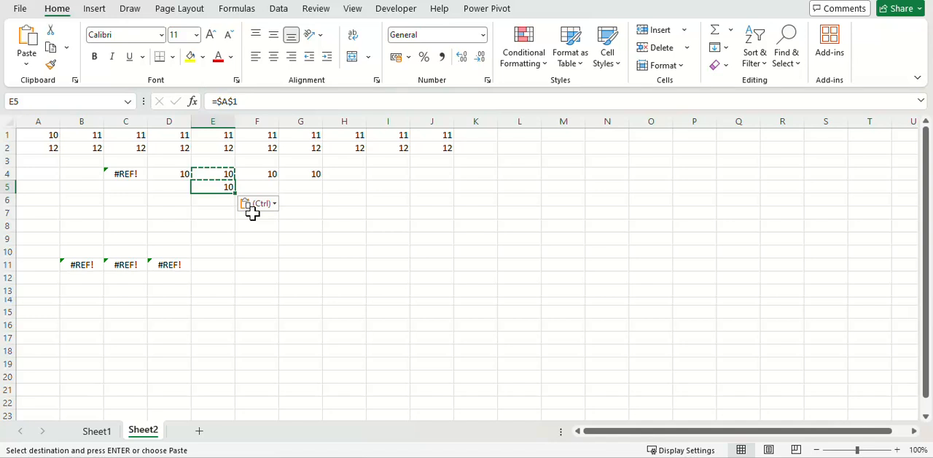
Step: Copy the row-locked mixed formula from F4 down into F5
key("ctrl+z")
key("Up")
key("Right")
key("ctrl+c")
key("Down")
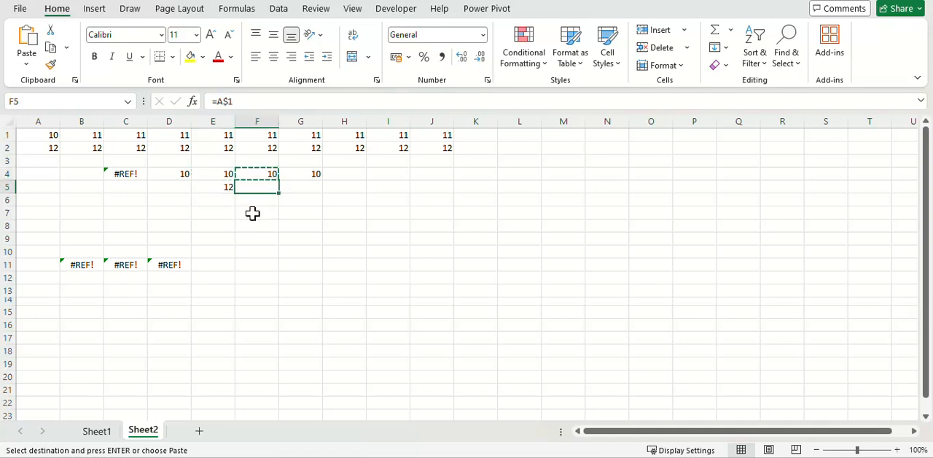
key("ctrl+v")
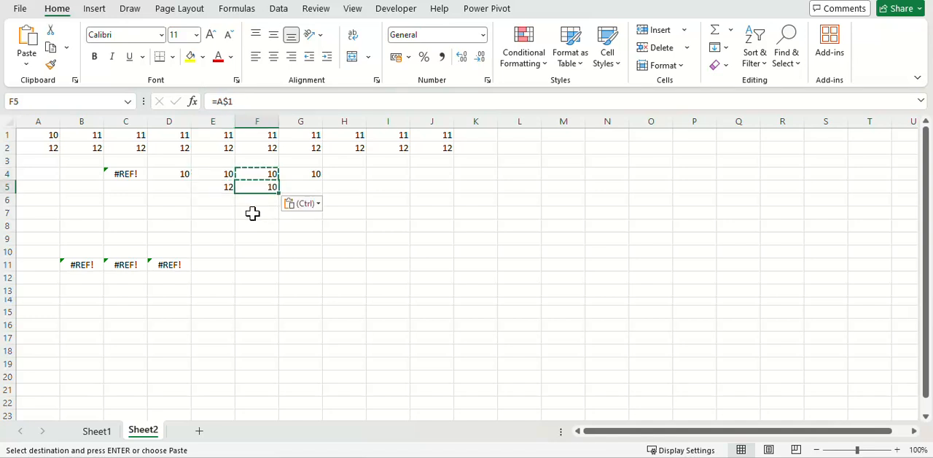
Step: Check the reference in F5, and copy its row-locked formula into cells F6 through F9
key("F2")
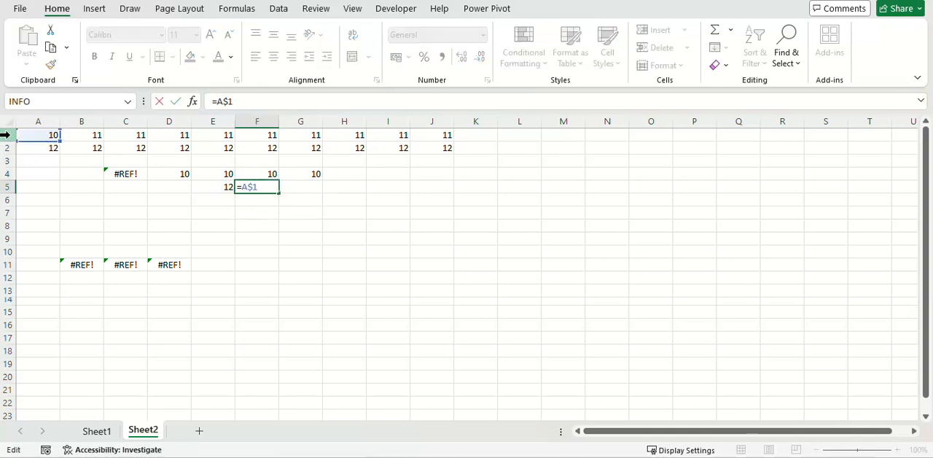
key("Escape")
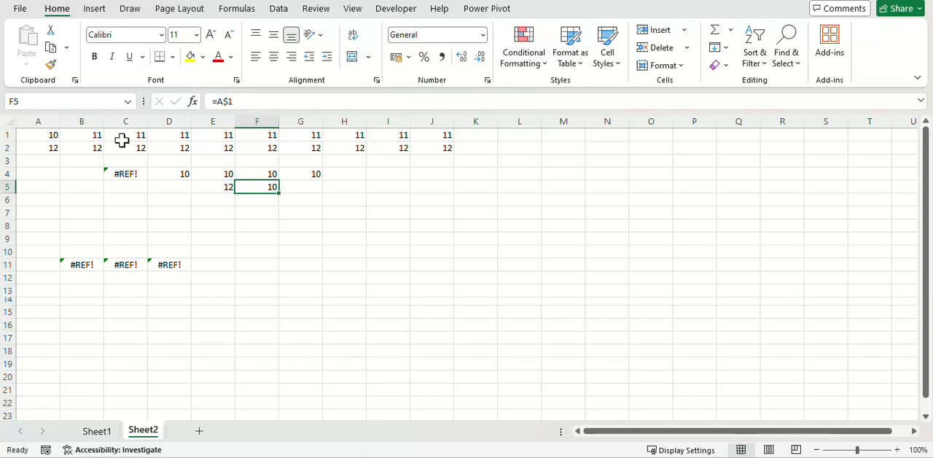
key("ctrl+c")
key("Down")
key("ctrl+v")
key("Down")
key("ctrl+v")
key("Down")
key("ctrl+v")
key("Down")
key("ctrl+v")
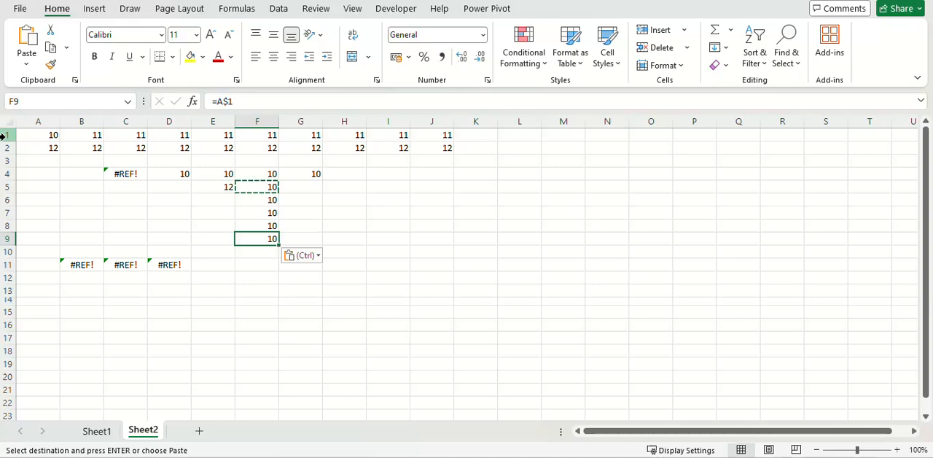
Step: Copy the row-locked formula from F9 across into G9, and check that it reads =B$1
key("ctrl+c")
key("Right")
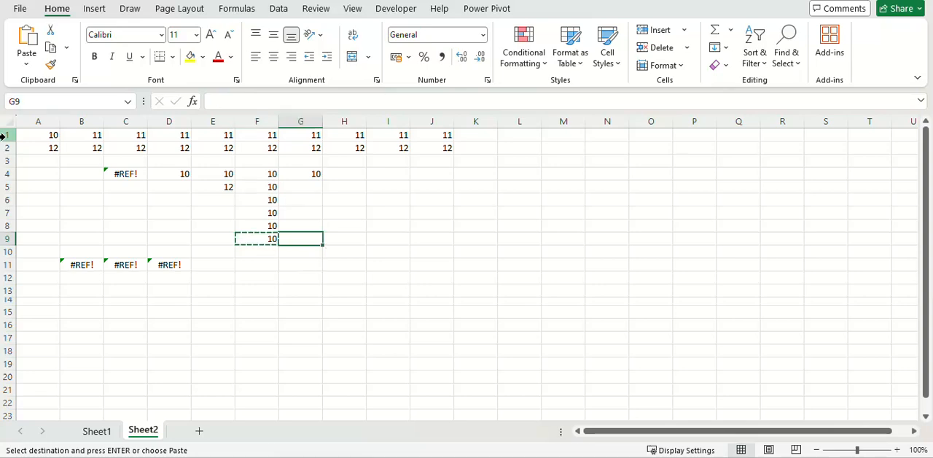
type("=B$1")
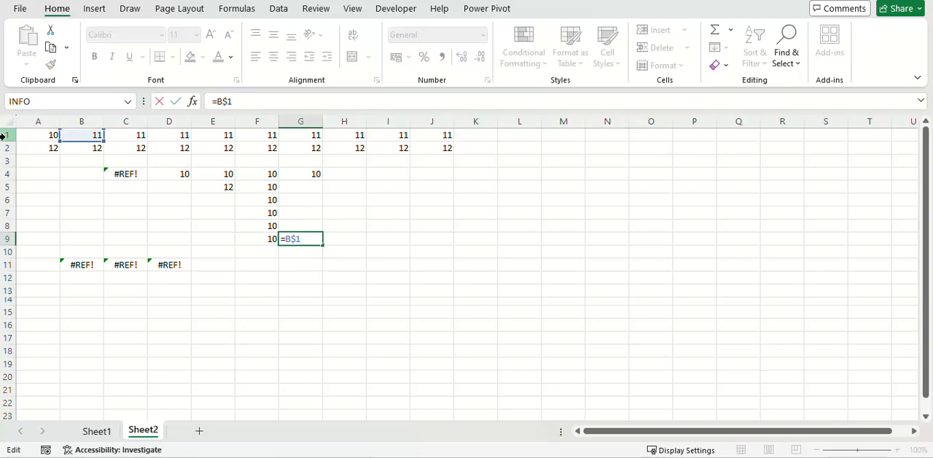
key("ctrl+Return")
Step: Change the value in cell C1 to 13
key("ctrl+Up")
key("ctrl+Left")
key("ctrl+Up")
key("ctrl+Up")
type("13")
key("Return")
Step: Copy the row-locked formula from G9 across into H9
left_click(300, 237)
key("ctrl+c")
key("Right")
key("ctrl+v")
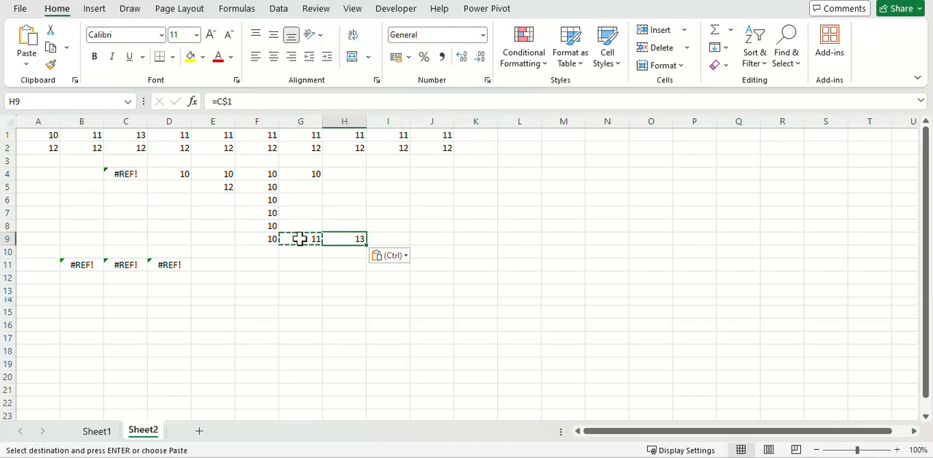
Step: Check the column-locked formula in G4, and shade column A with a grey fill
left_click(320, 175)
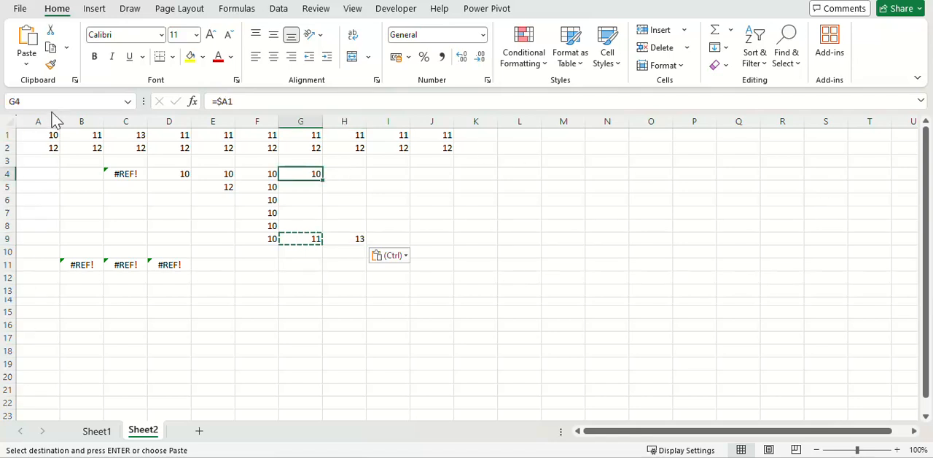
left_click(301, 265)
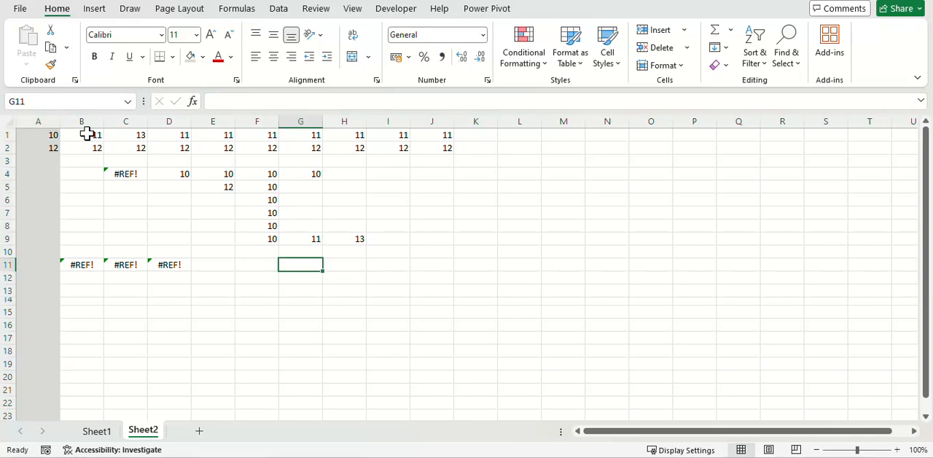
left_click(313, 170)
key("Delete")
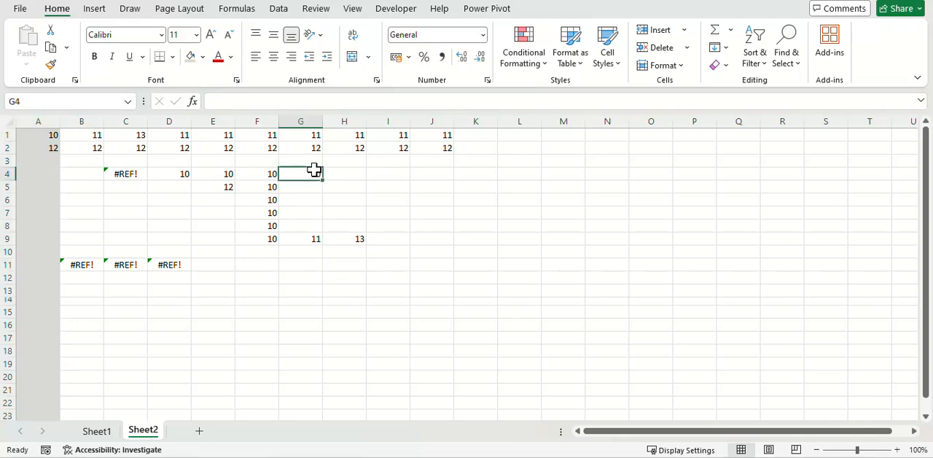
key("ctrl+z")
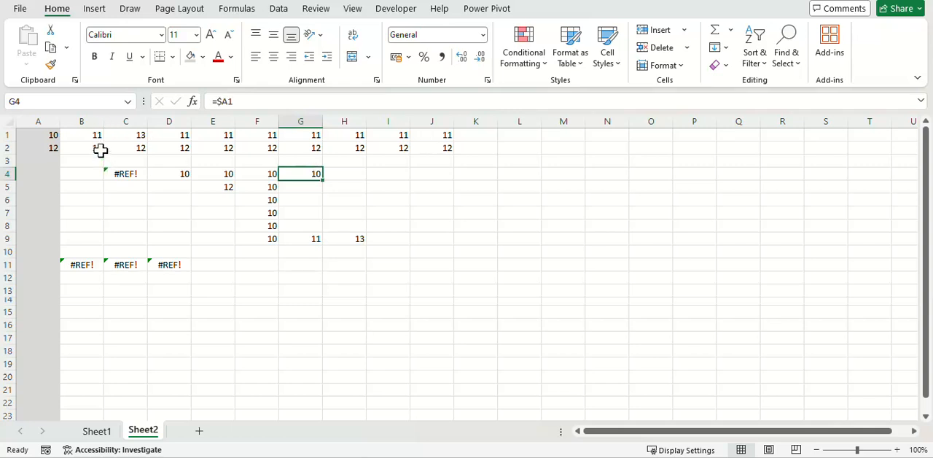
Step: Inspect the column-locked formula in G4, copy it across into H4, and check the pasted reference
key("F2")
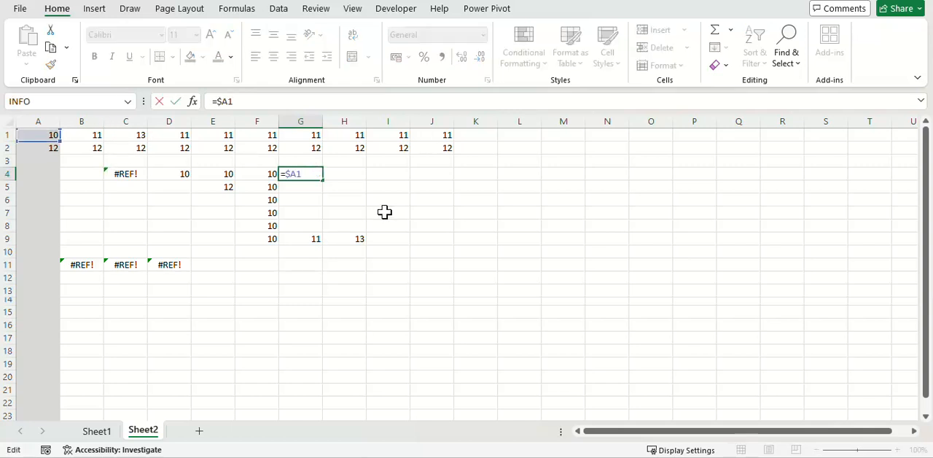
key("Escape")
key("ctrl+c")
key("Right")
key("ctrl+v")
key("F2")
key("Escape")
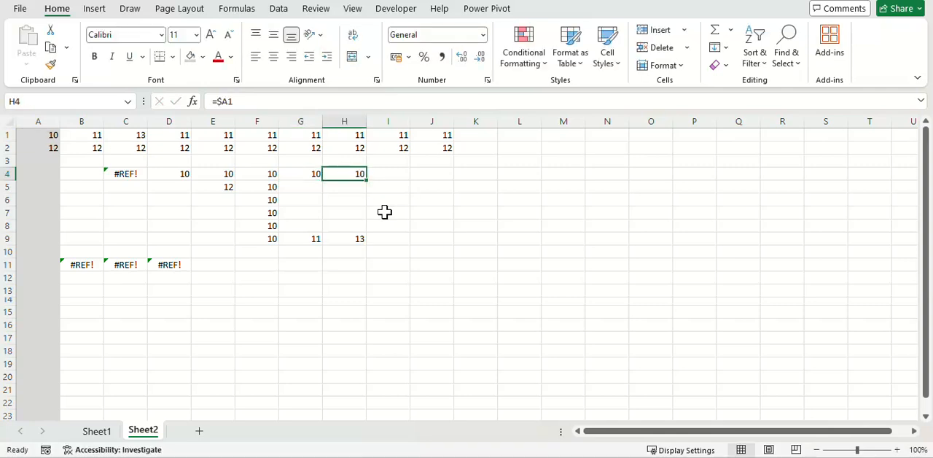
Step: Copy the column-locked formula from H4 down into H5
key("ctrl+c")
key("Down")
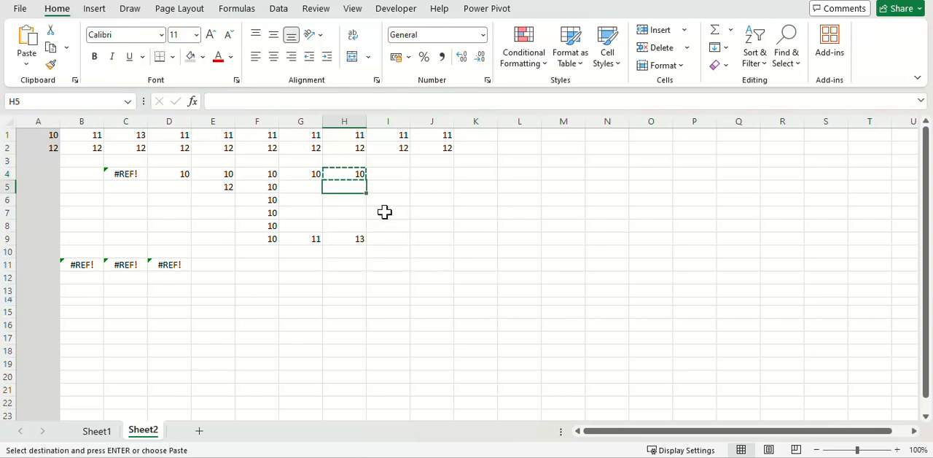
key("Return")
Step: Compare the column-locked formulas in G4 and H4 with row 1 and column A
left_click(312, 175)
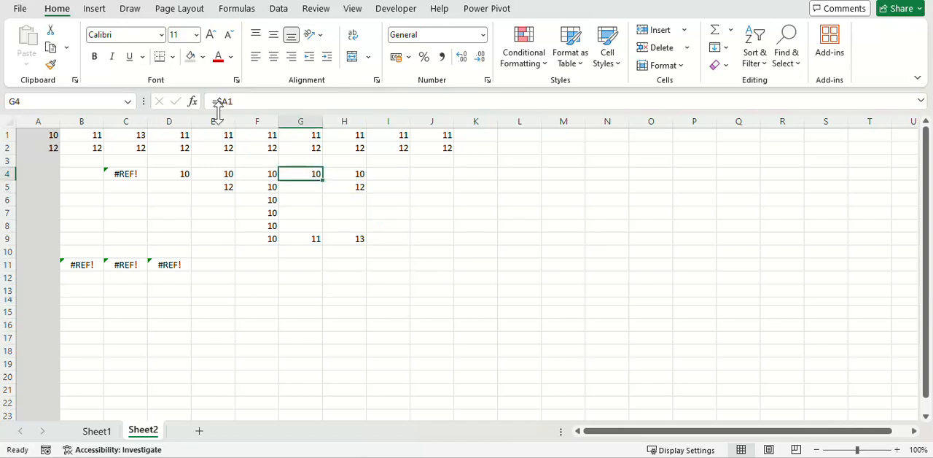
left_click(6, 134)
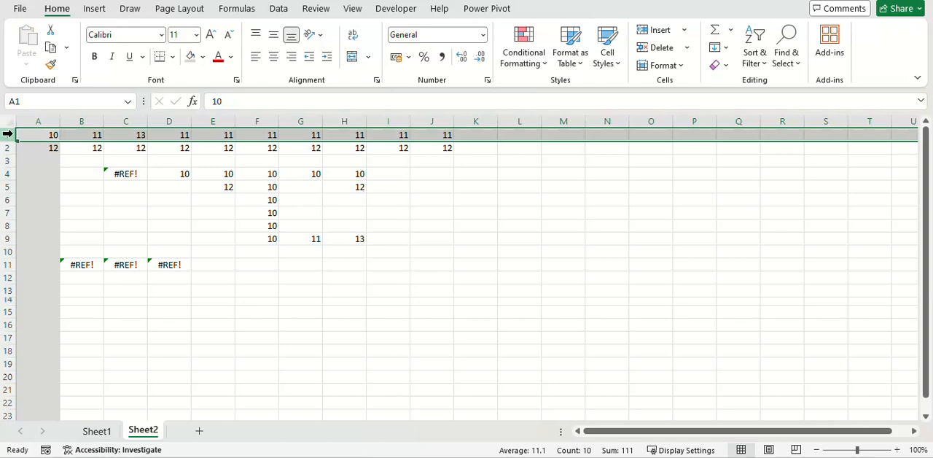
left_click(359, 171)
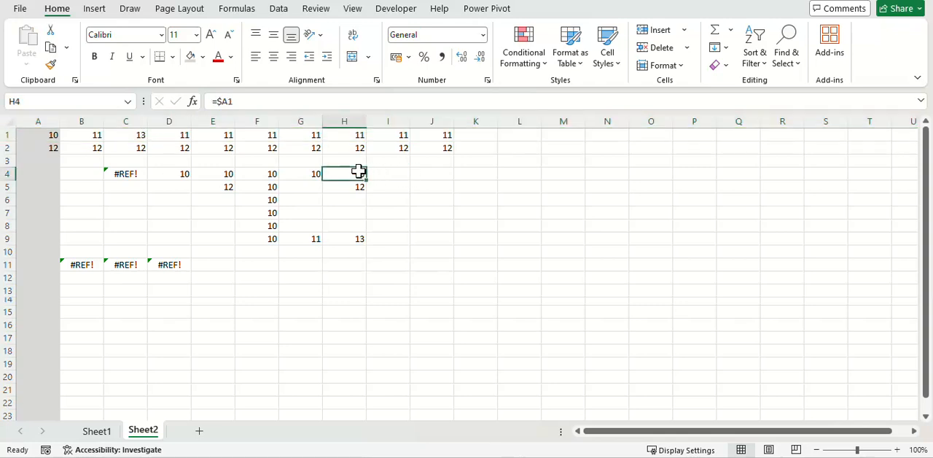
left_click(38, 121)
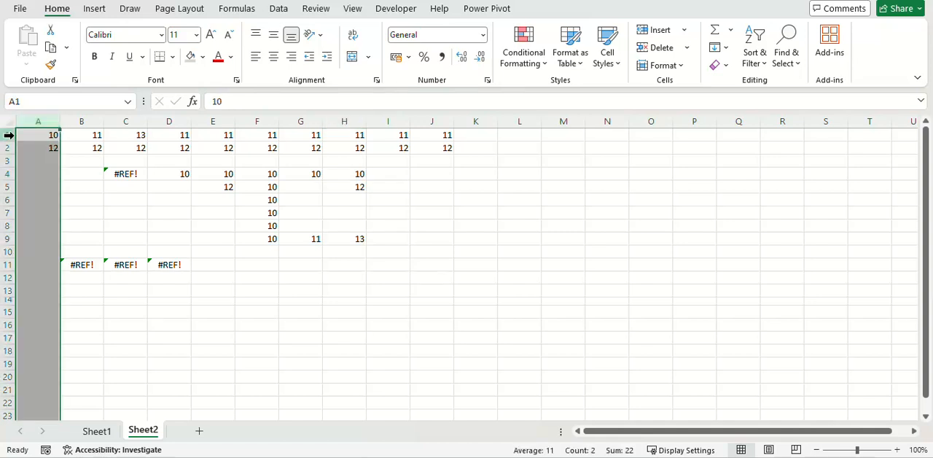
left_click(218, 239)
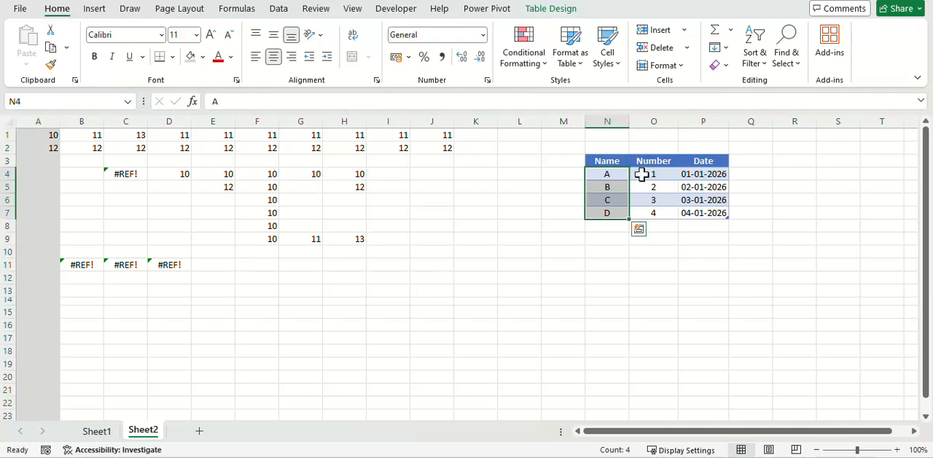
Step: Rename the table with the Name, Number and Date columns as Data
left_click(654, 186)
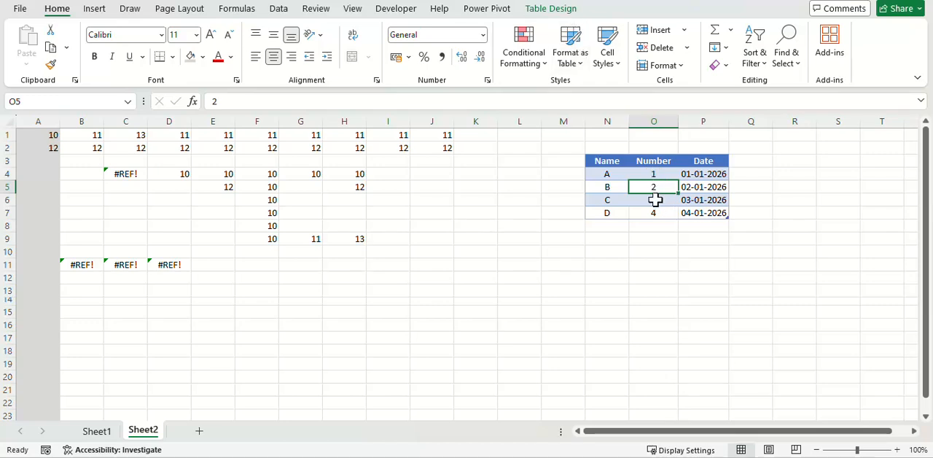
left_click(567, 11)
left_click(53, 47)
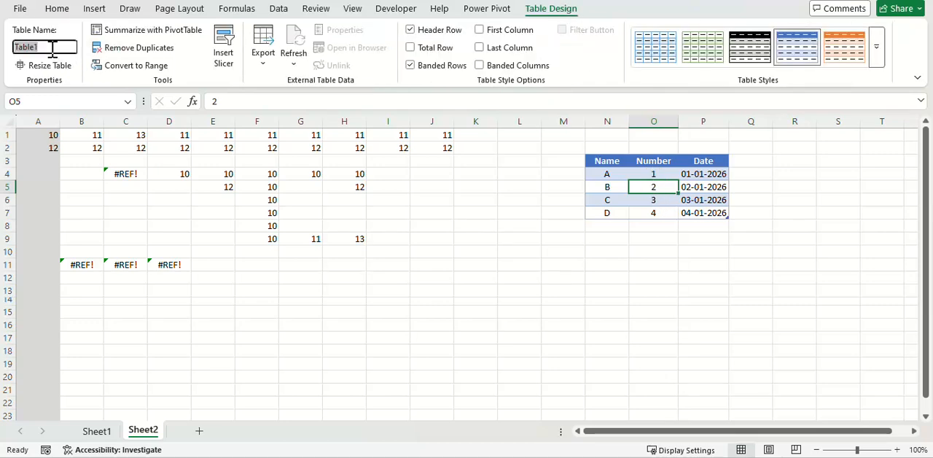
type("Data")
key("Return")
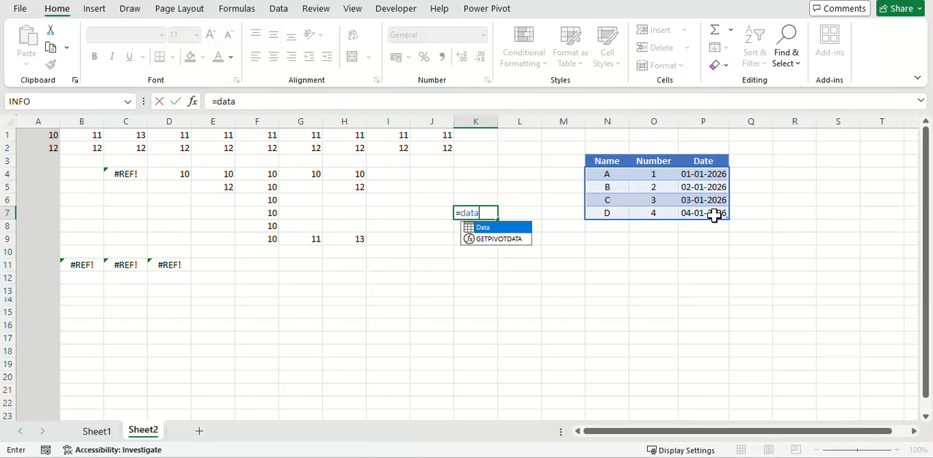
Step: Enter the structured reference =Data[#Headers] in cell K7 to return the table's header row
type("[")
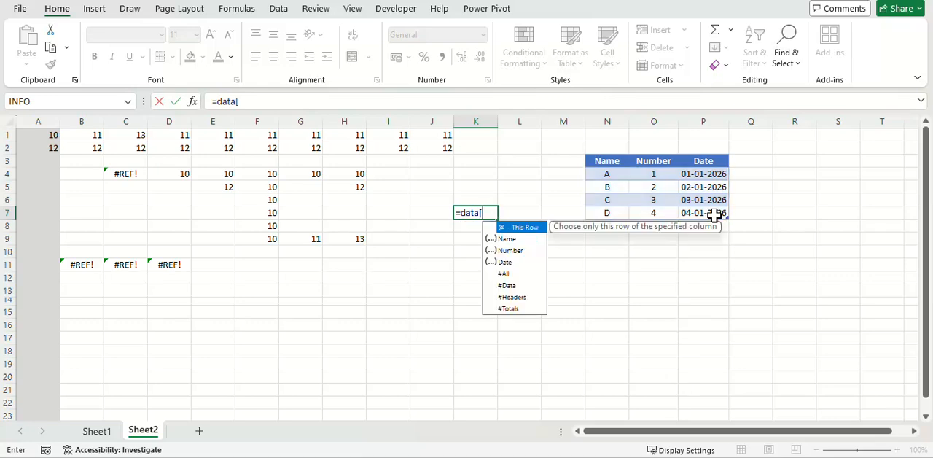
key("Down")
key("Down")
key("Down")
key("Down")
key("Down")
key("Down")
key("Tab")
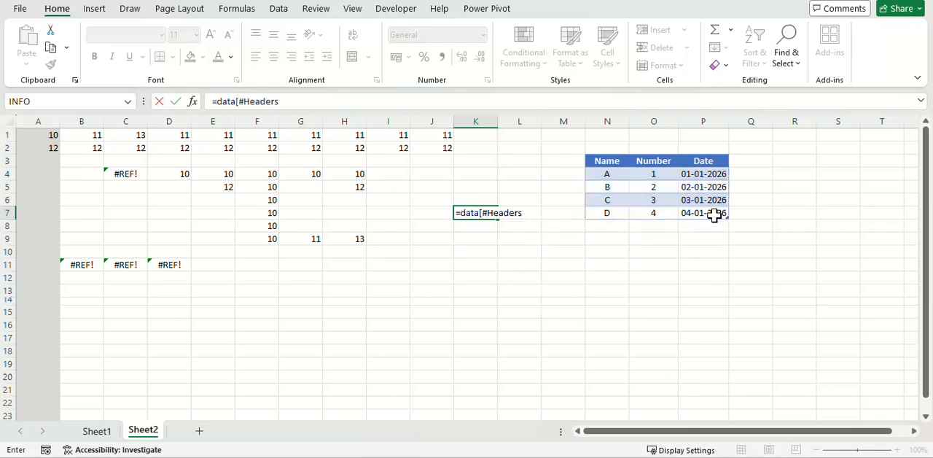
type("]")
key("Return")
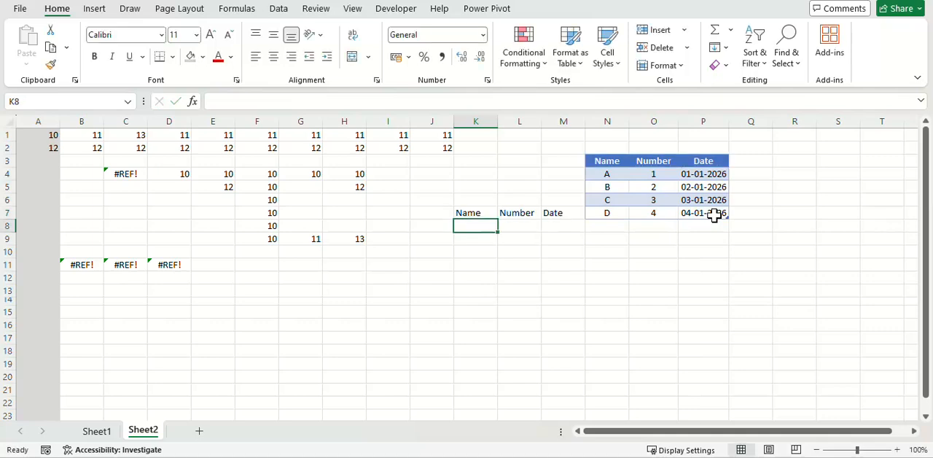
Step: Change the structured reference in K7 to =Data[#Data], and select the table's data rows for comparison
key("Up")
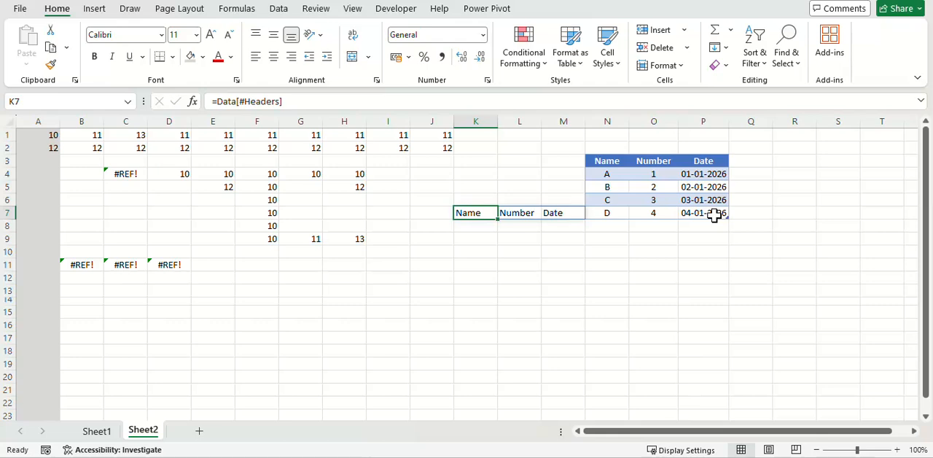
key("F2")
key("Left")
key("ctrl+shift+Left")
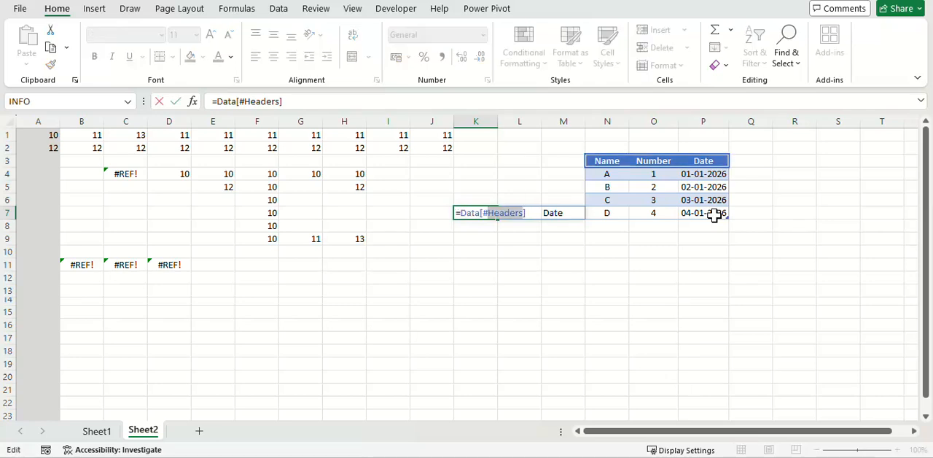
type("Data")
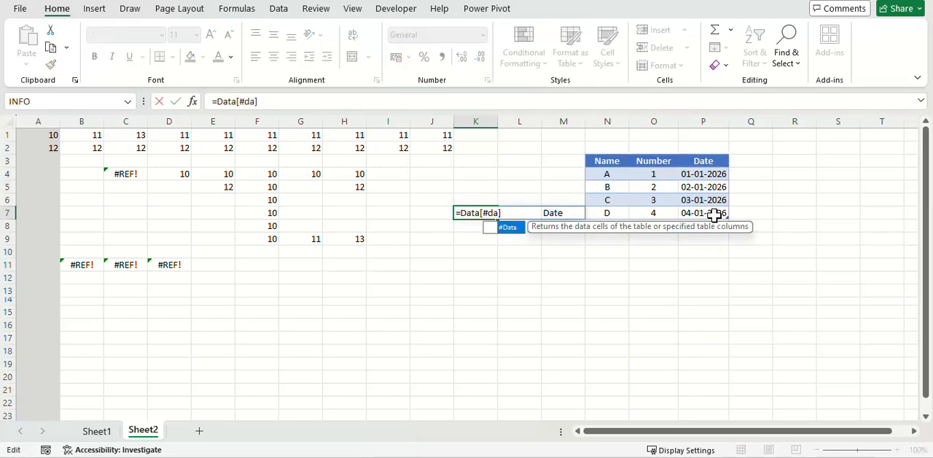
key("Return")
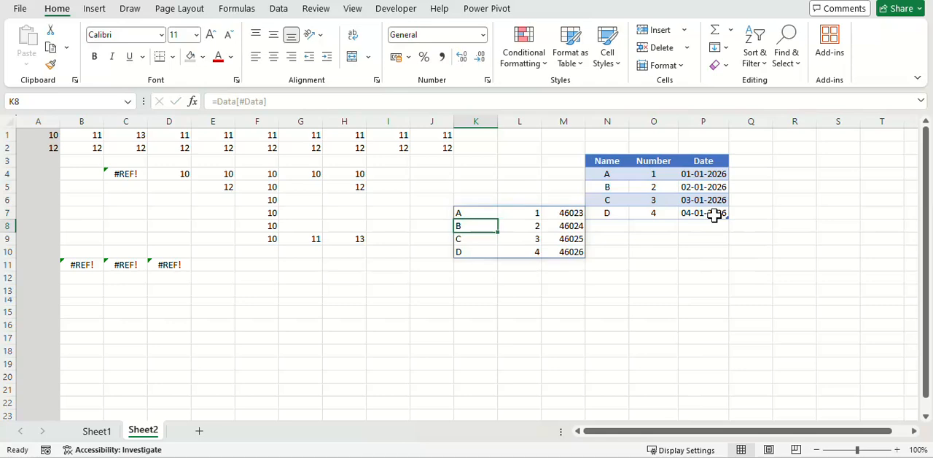
left_click_drag(609, 172, 705, 211)
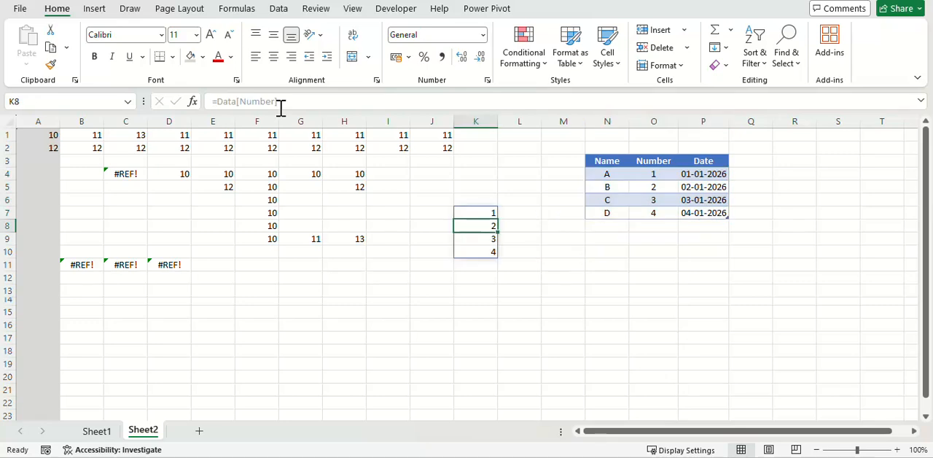